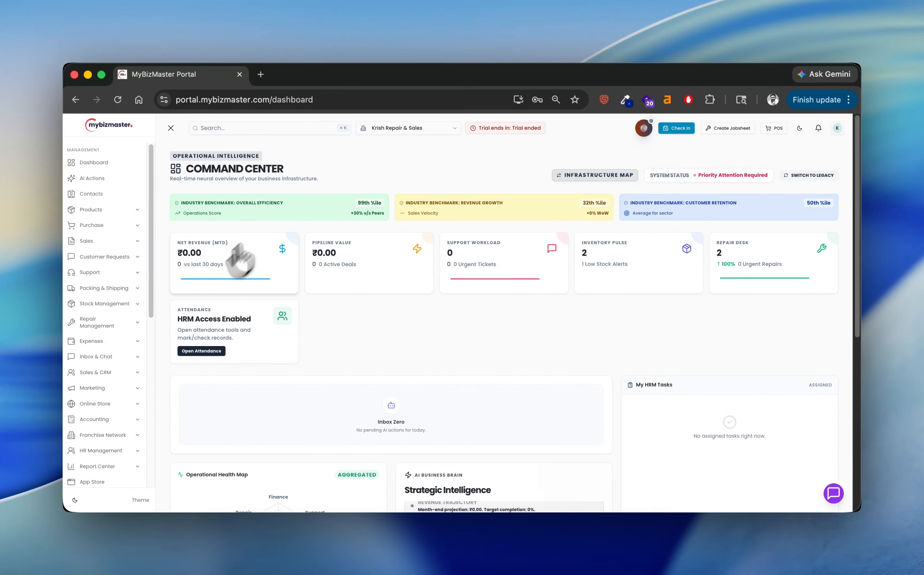
Open Module Settings to check which business modules are enabled, including Refurbished Products
scroll(119, 384, "down", 1)
scroll(119, 396, "down", 8)
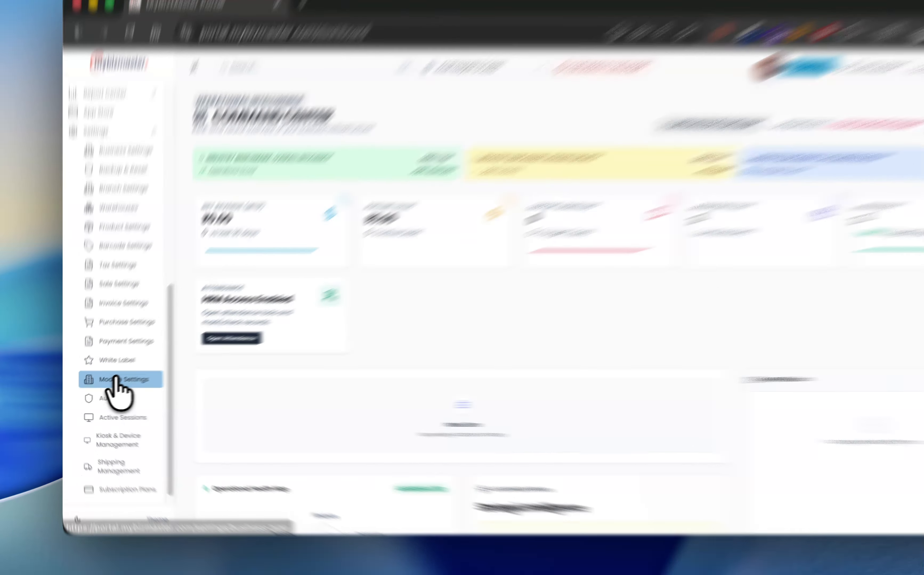
left_click(115, 378)
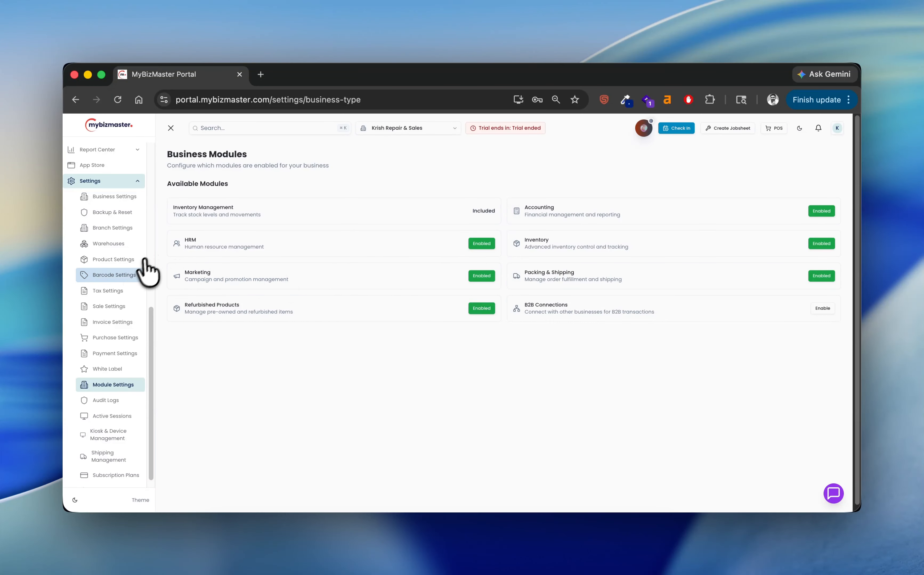
Open Product Settings and check the options for IMEI/Serial, Refurbished Products and Trade-in
left_click(126, 278)
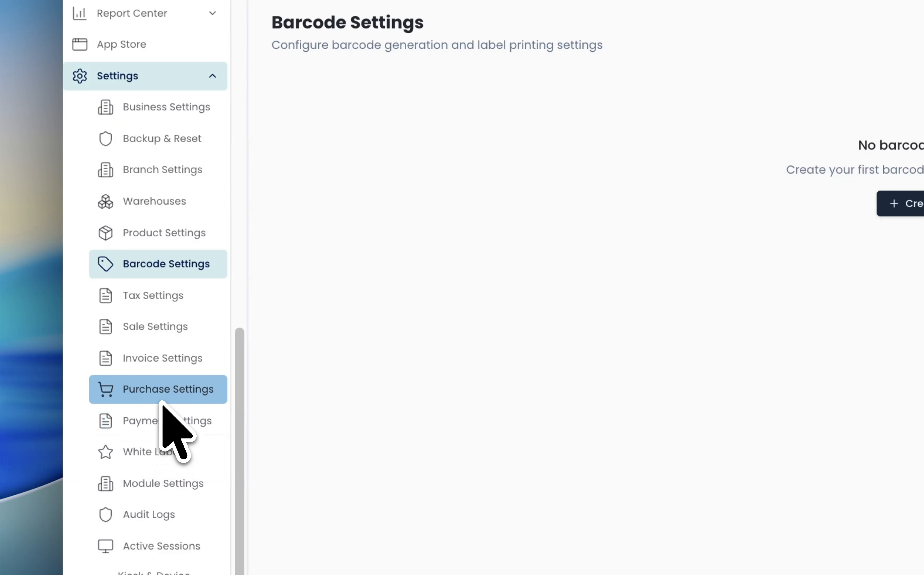
left_click(181, 233)
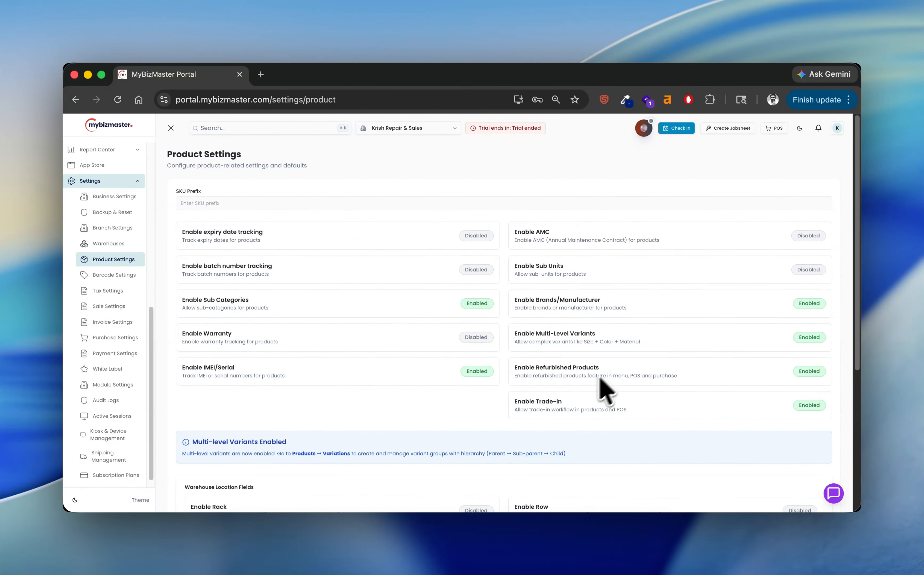
scroll(566, 397, "down", 2)
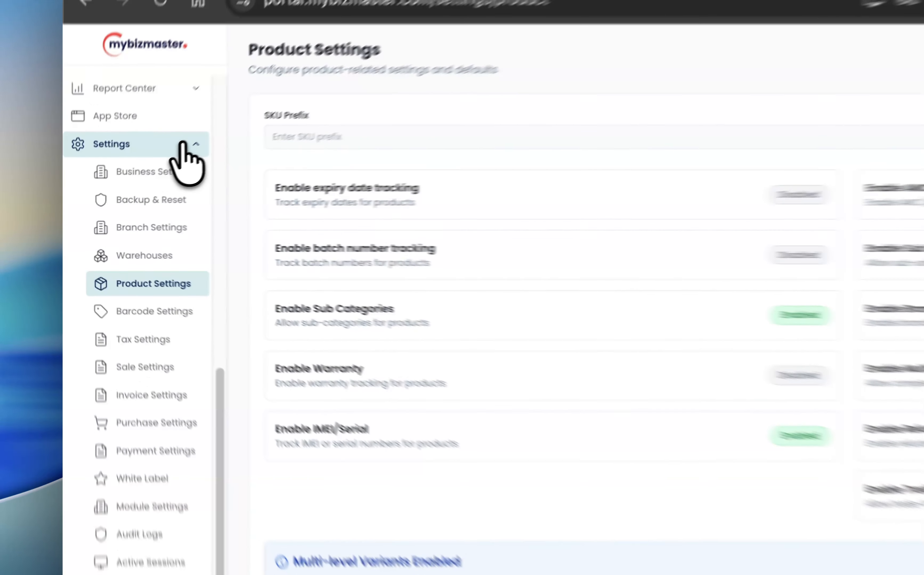
Open the Refurbished Products list within the product section
scroll(130, 180, "up", 8)
scroll(199, 138, "up", 2)
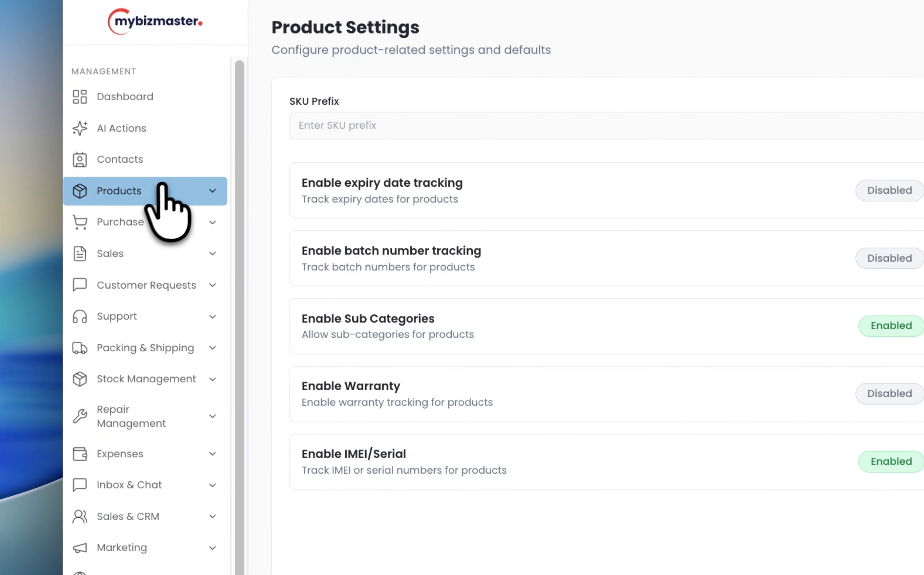
left_click(152, 190)
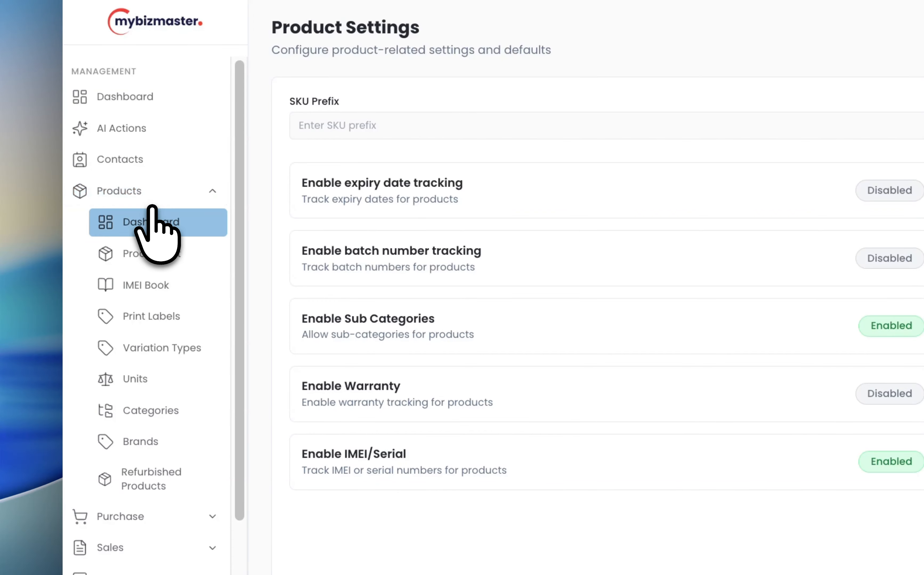
scroll(143, 343, "down", 5)
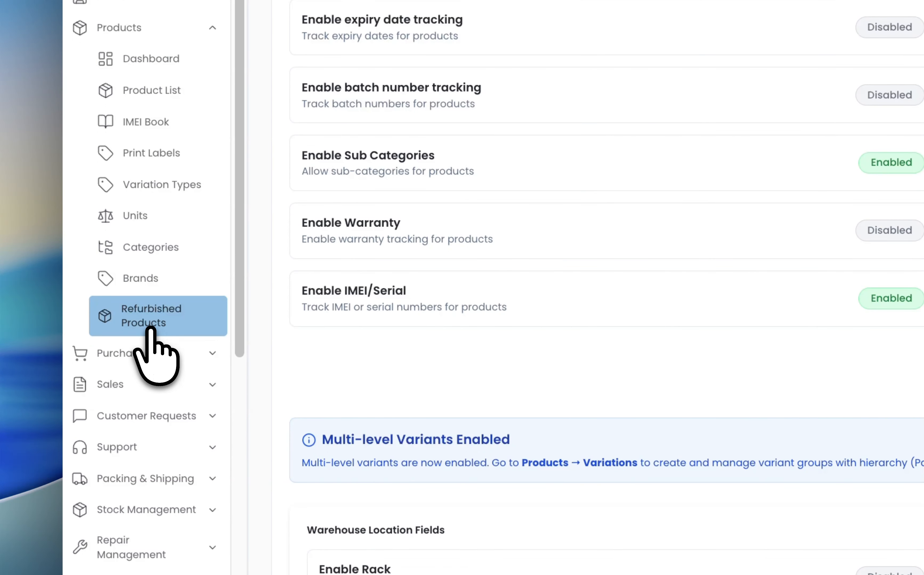
left_click(149, 327)
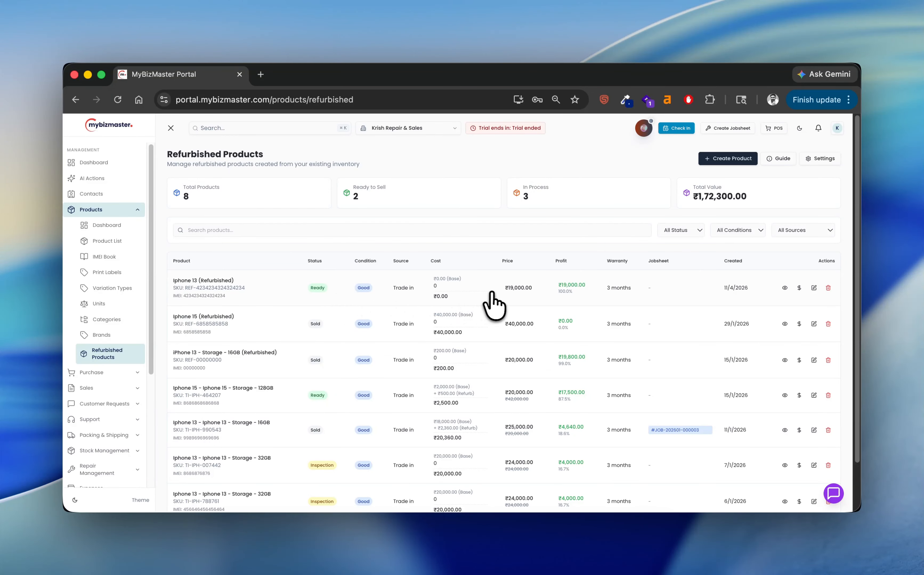
Review the Refurbished Product Settings, including the return policy, the grading management and the fields of the Add Grade form
left_click(820, 158)
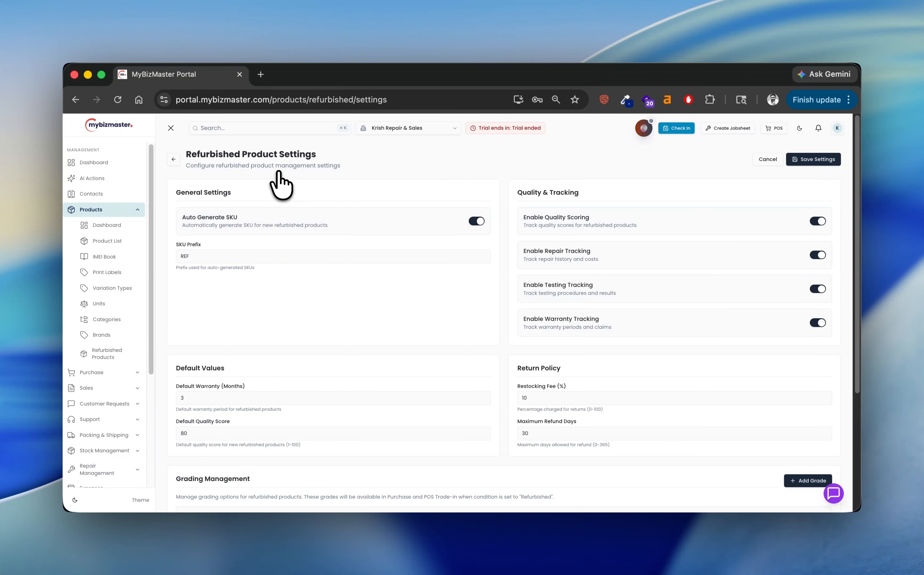
scroll(289, 284, "down", 3)
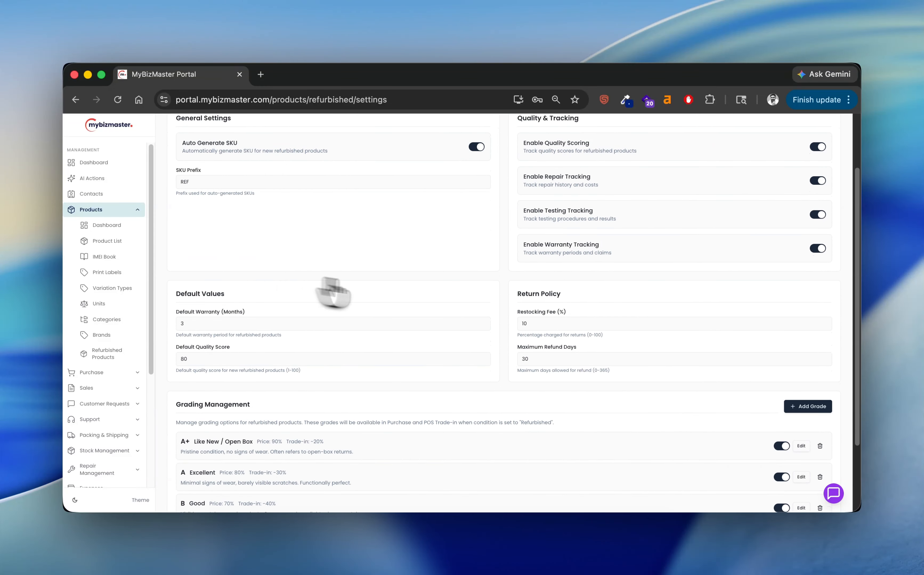
left_click(541, 323)
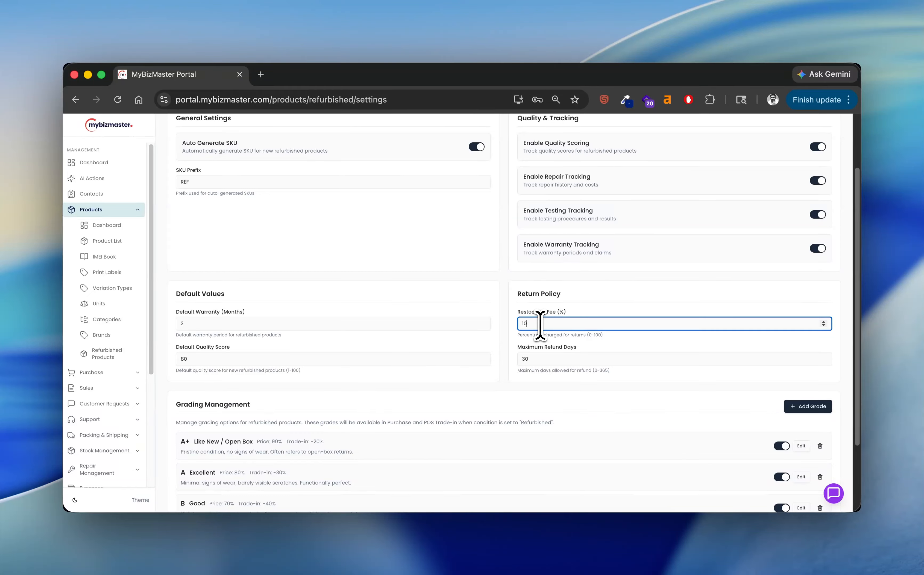
scroll(410, 327, "down", 2)
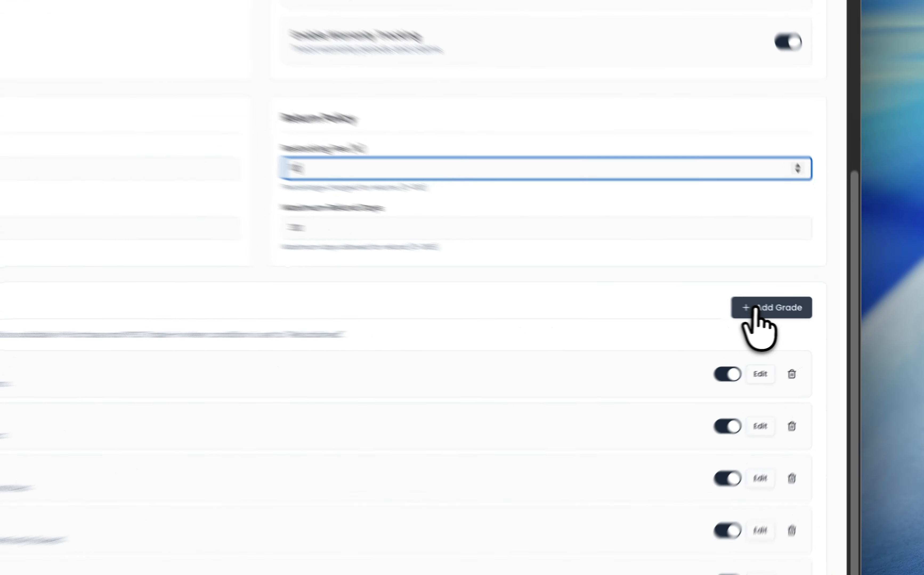
left_click(807, 315)
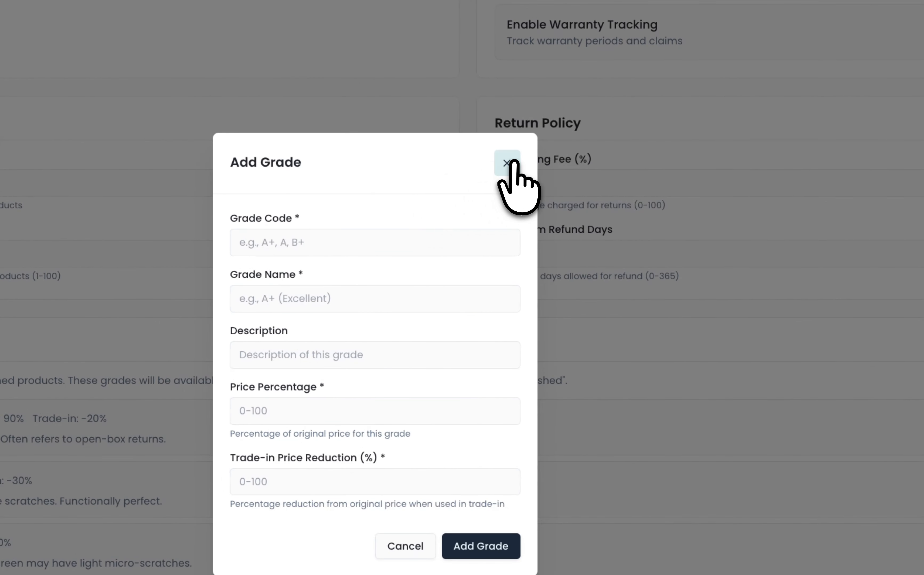
left_click(426, 152)
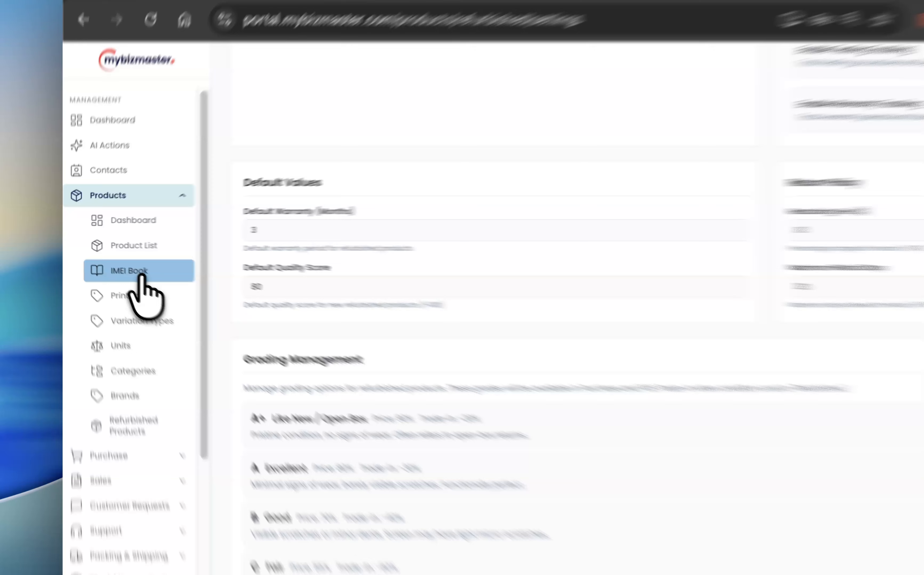
View the complete history of an IMEI in the IMEI Book, and review the Refurbished Products list
left_click(120, 261)
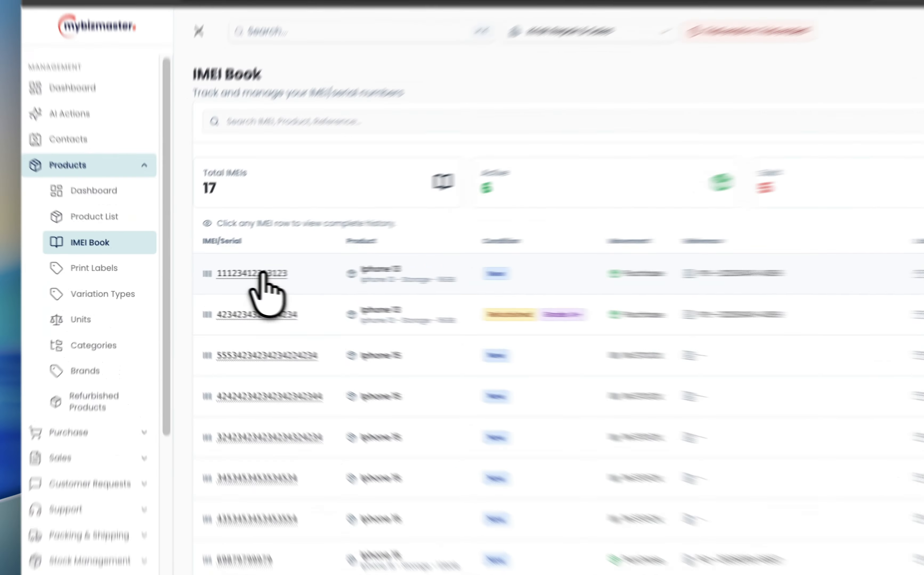
left_click(201, 276)
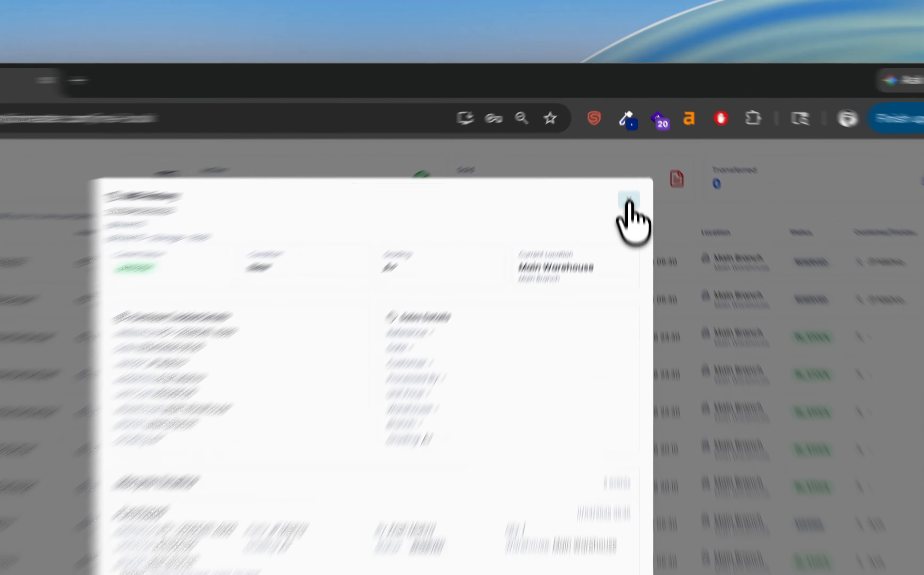
left_click(627, 154)
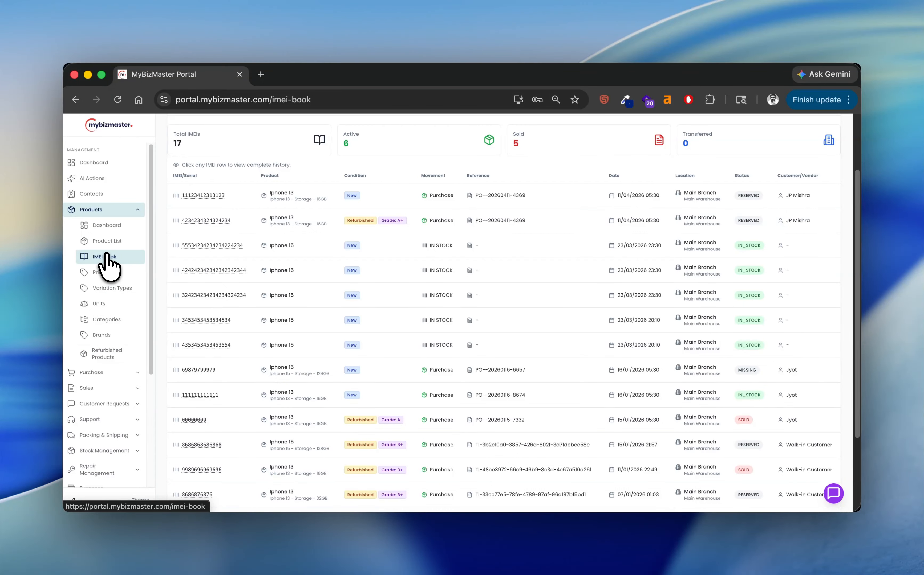
left_click(108, 355)
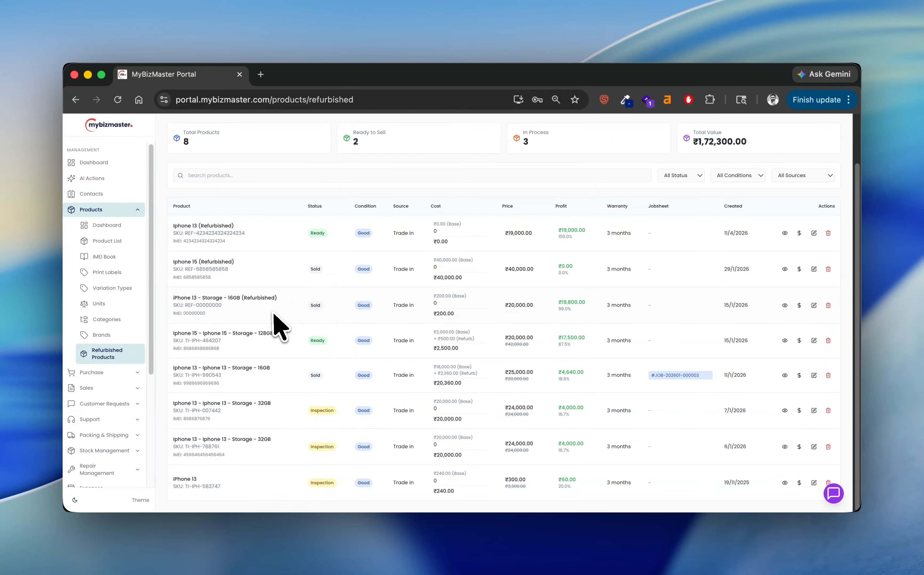
scroll(274, 314, "up", 3)
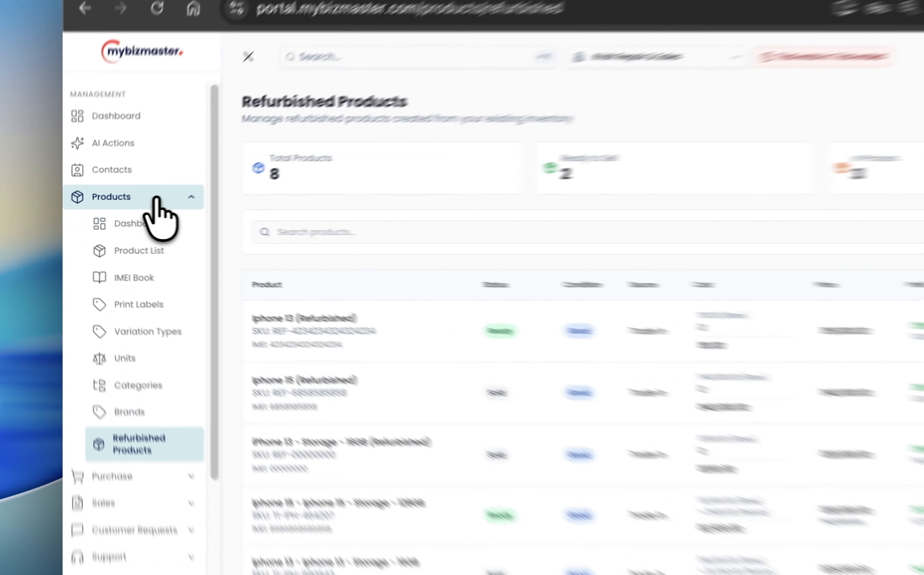
Go to the purchase orders and start a new purchase
left_click(117, 210)
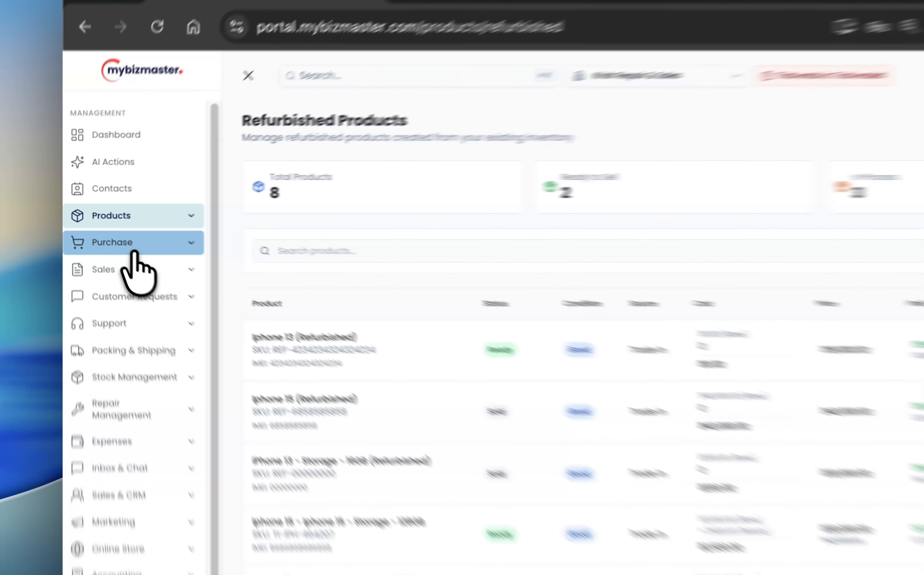
left_click(134, 251)
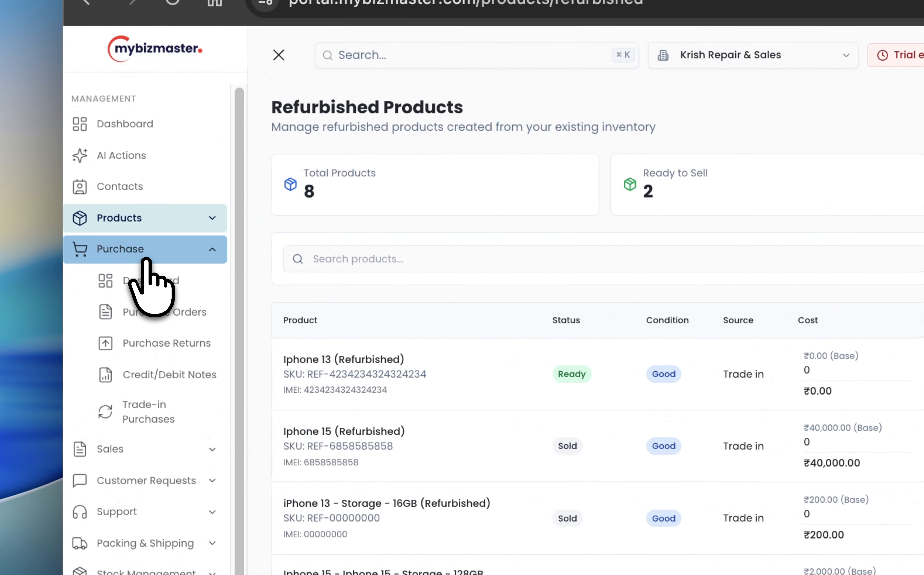
left_click(148, 301)
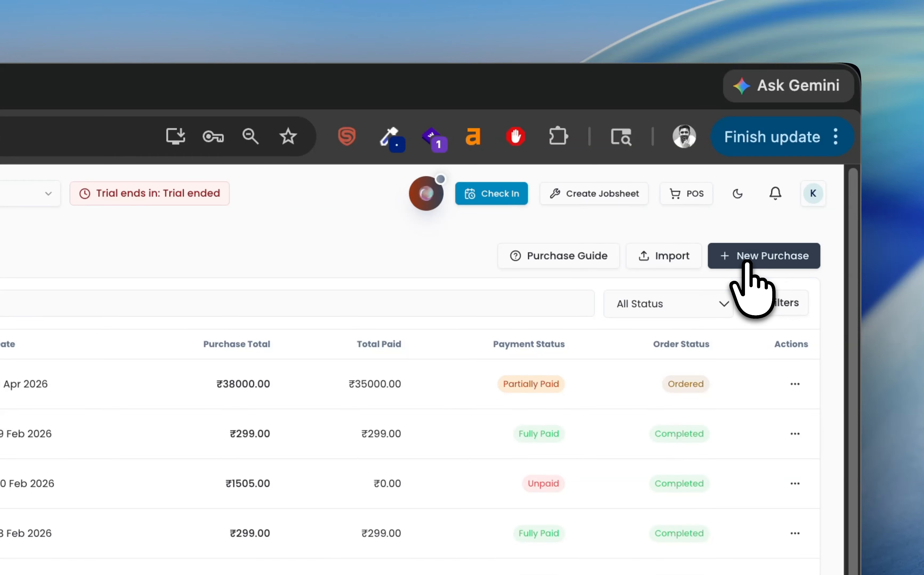
left_click(746, 263)
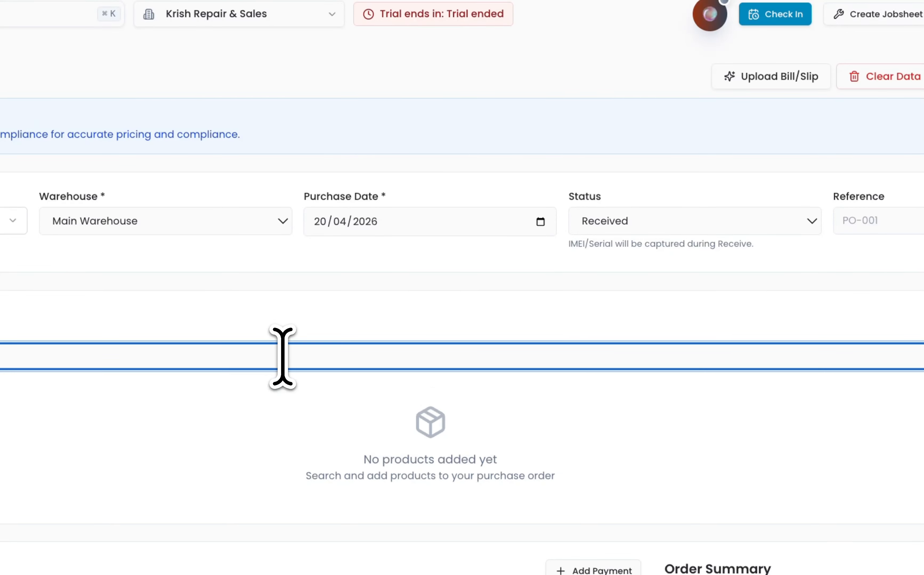
Search the products for iphone and add the Iphone 13 Storage - 16GB variant to the purchase
type("iphone")
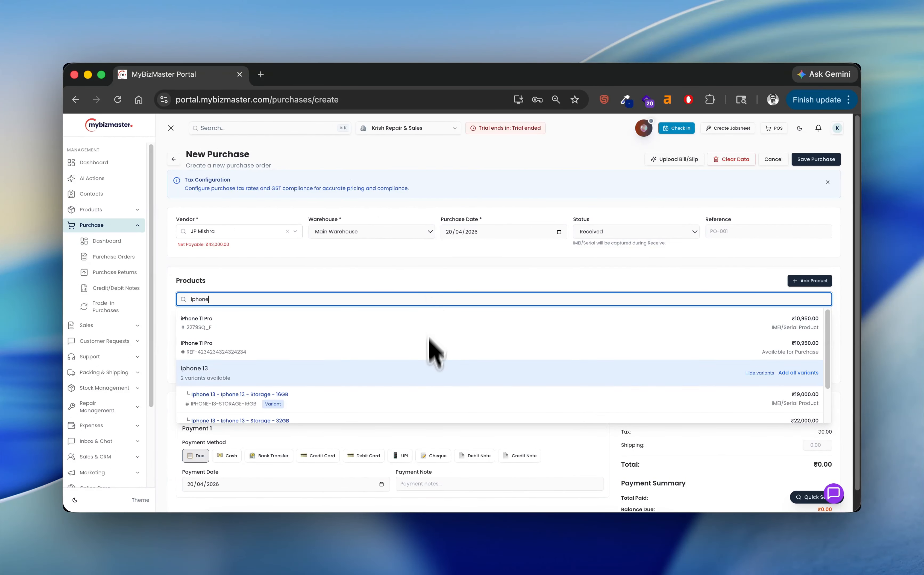
scroll(427, 381, "down", 1)
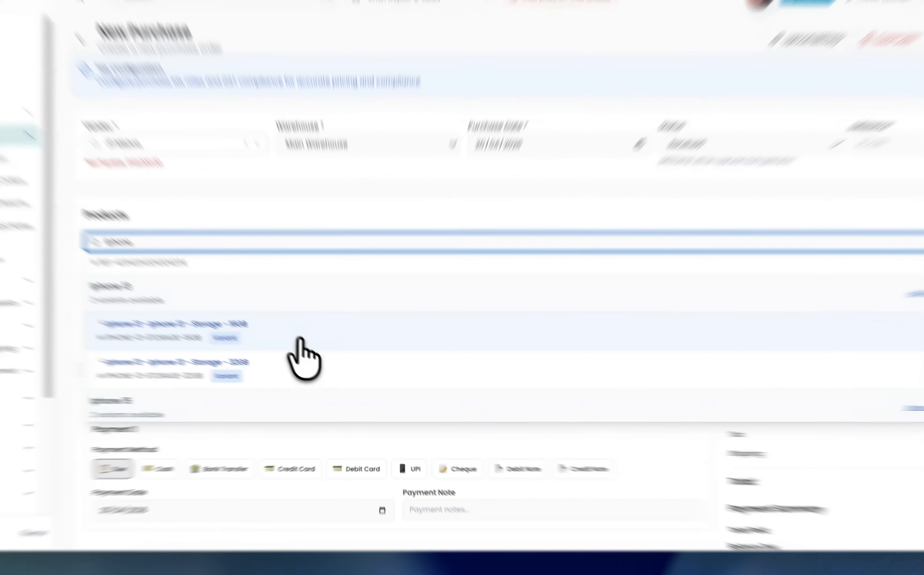
left_click(299, 340)
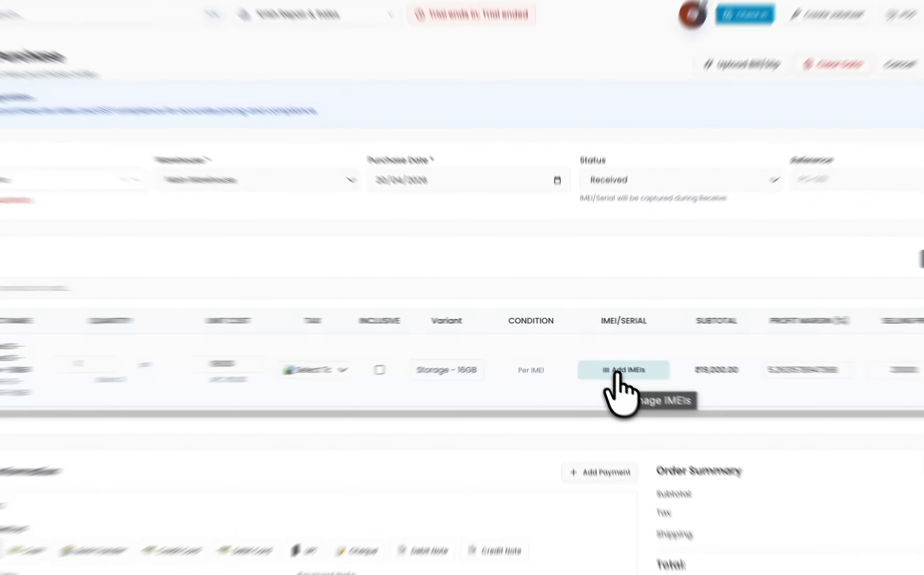
left_click(597, 351)
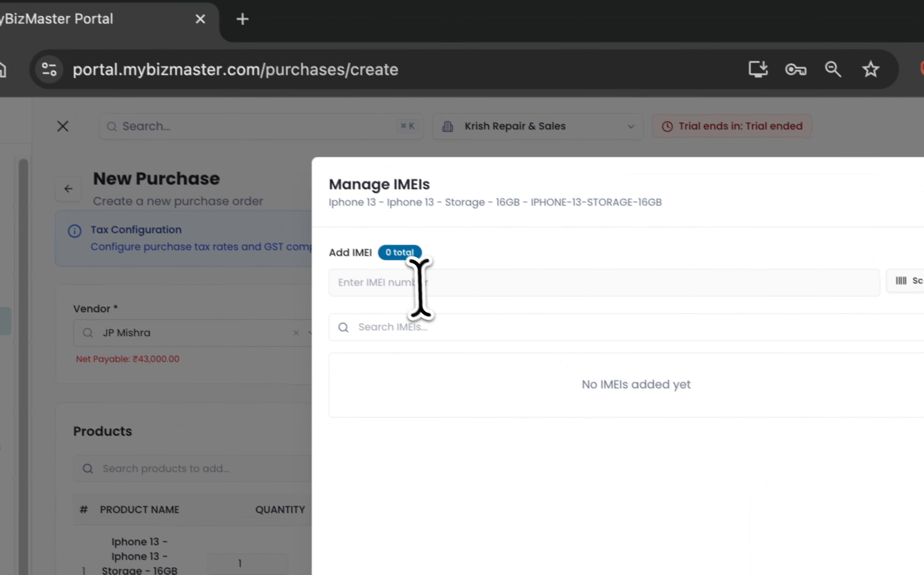
left_click(419, 288)
type("545")
type("4544554")
key("Return")
type("4545")
Set the added IMEI's condition to Refurbished and its grade to Good
left_click(760, 378)
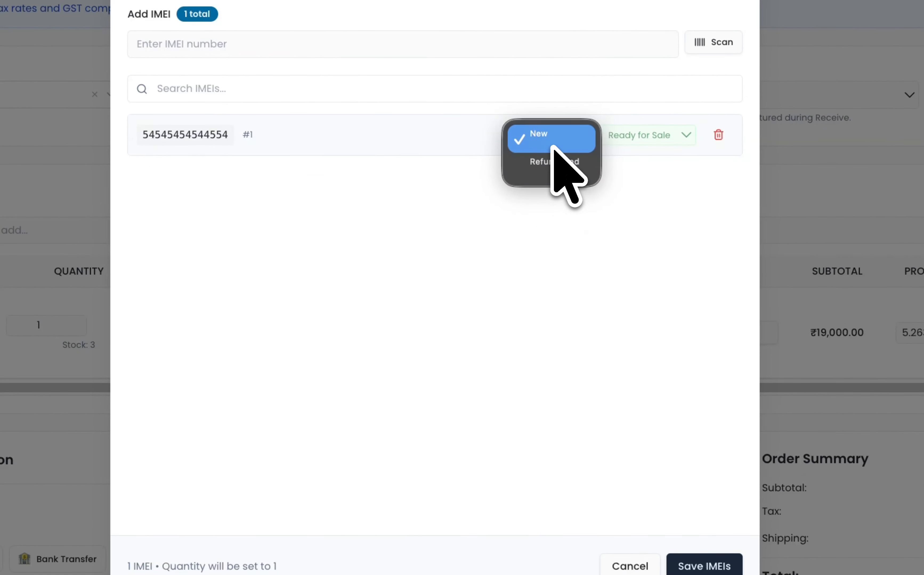
left_click(552, 141)
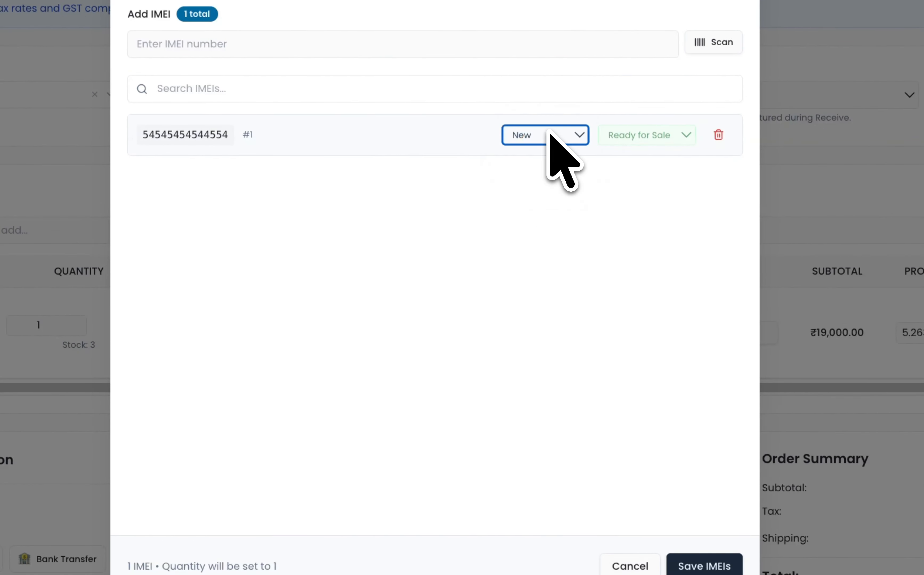
left_click(548, 144)
left_click(550, 161)
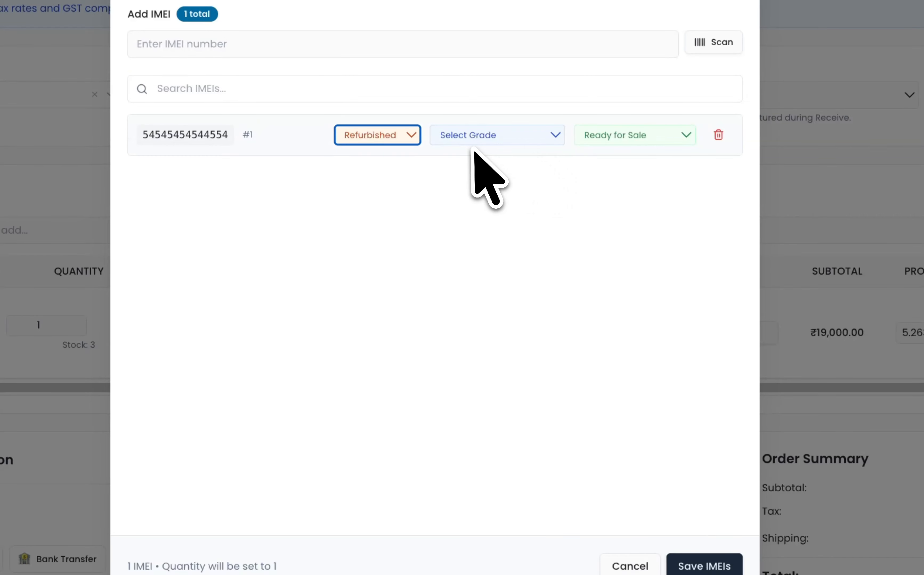
left_click(528, 142)
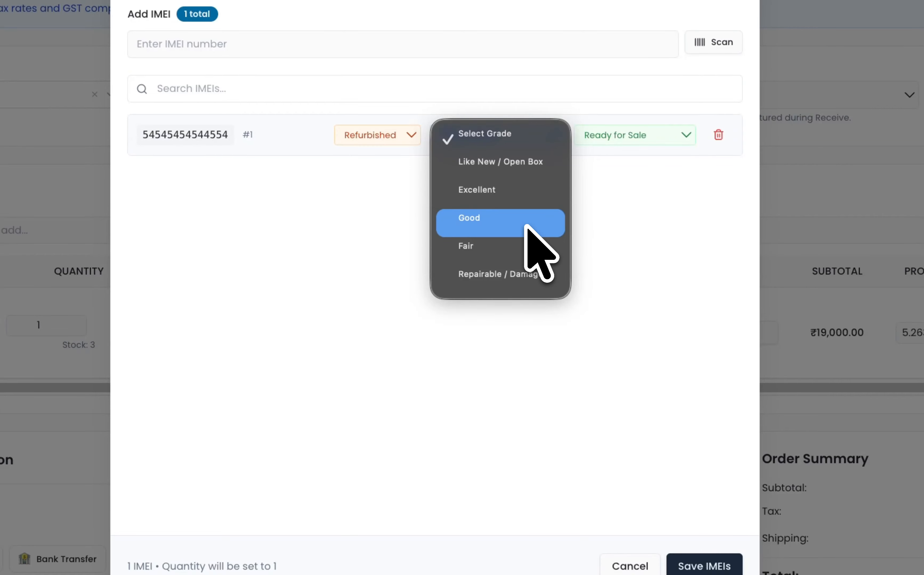
left_click(528, 226)
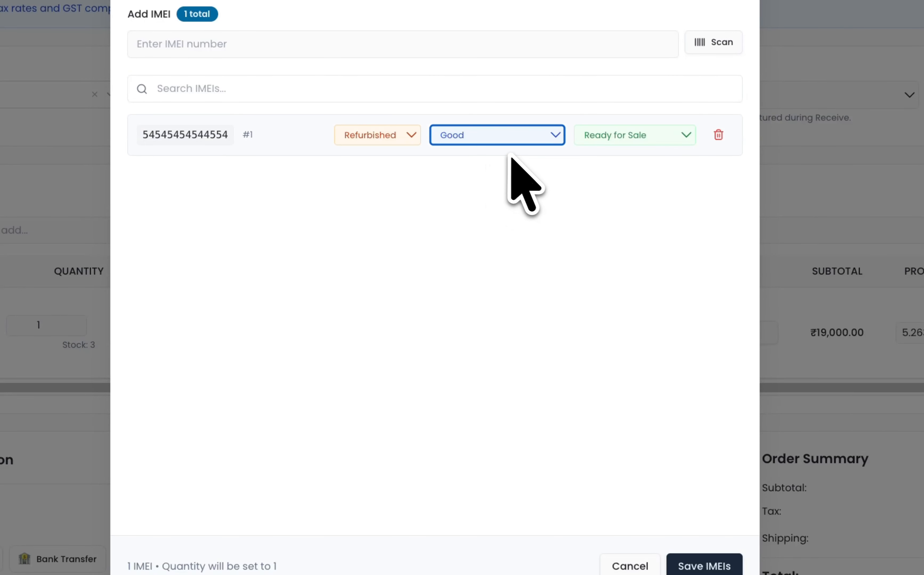
Choose Ready for Sale as the IMEI's status and save the IMEIs to the purchase line
left_click(639, 140)
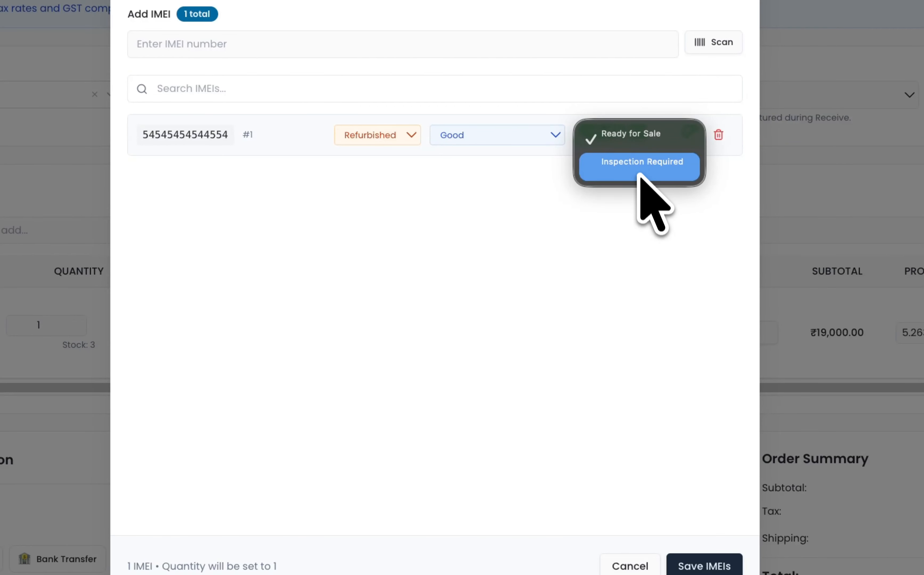
left_click(637, 141)
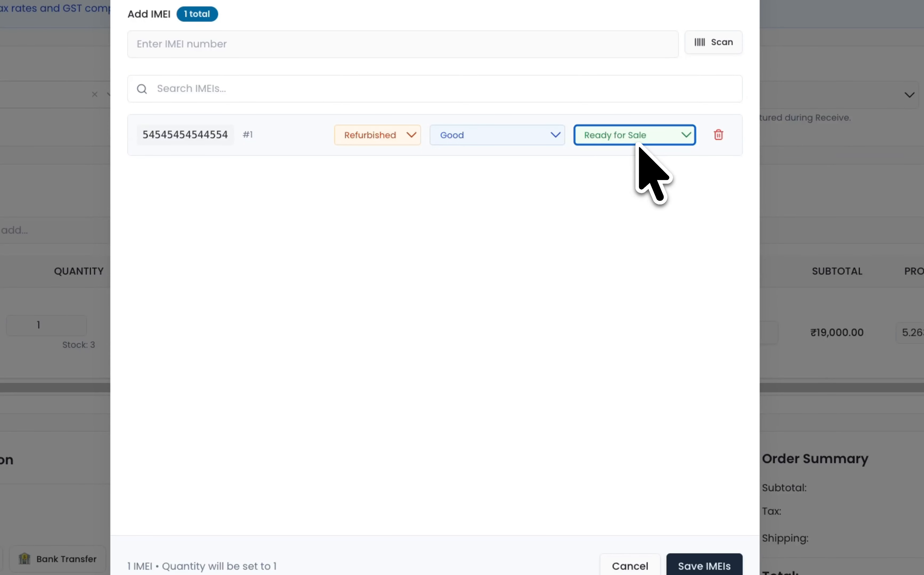
left_click(589, 231)
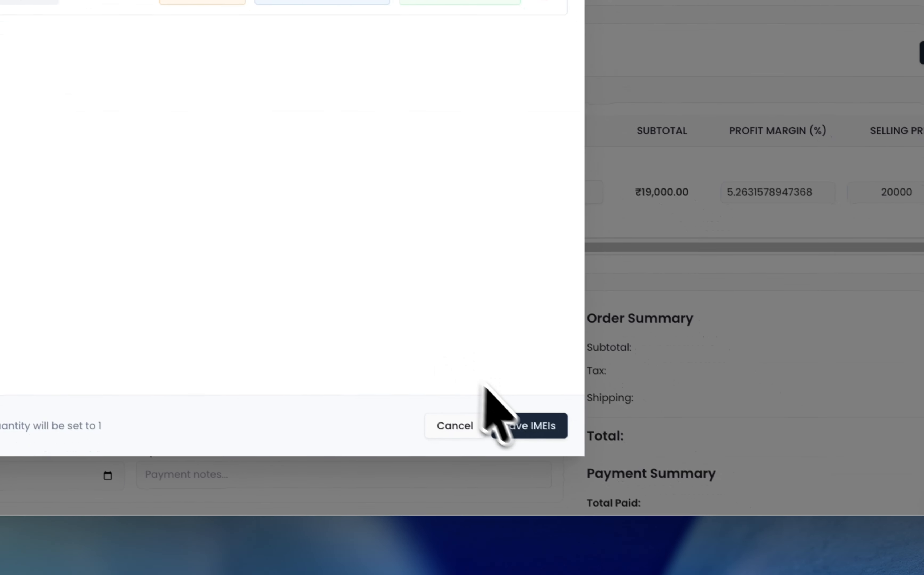
left_click(517, 425)
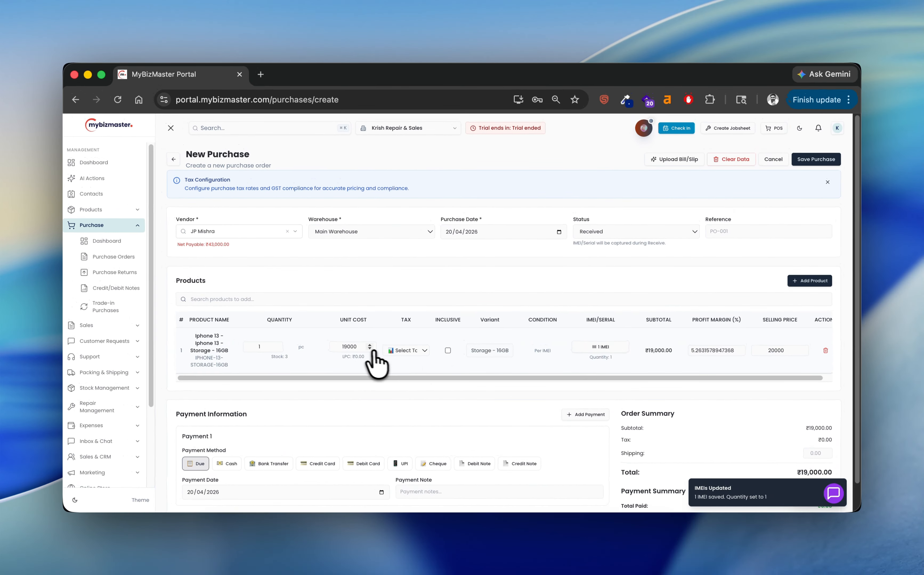
scroll(505, 360, "right", 1)
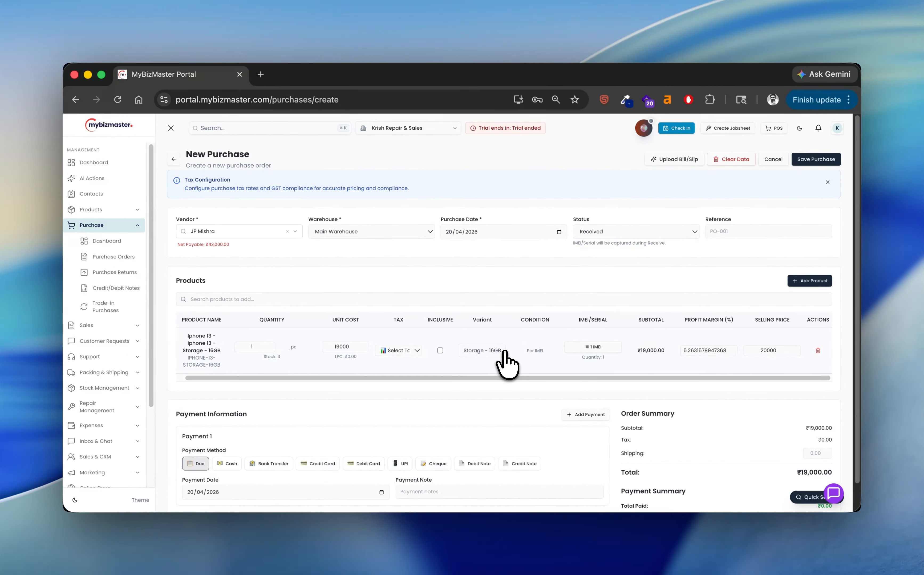